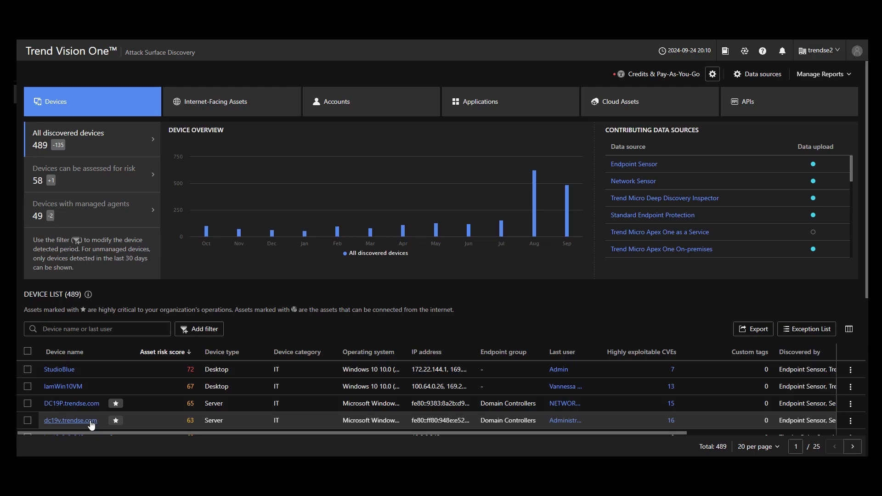
{"action": "left_click", "coordinate": [90, 420]}
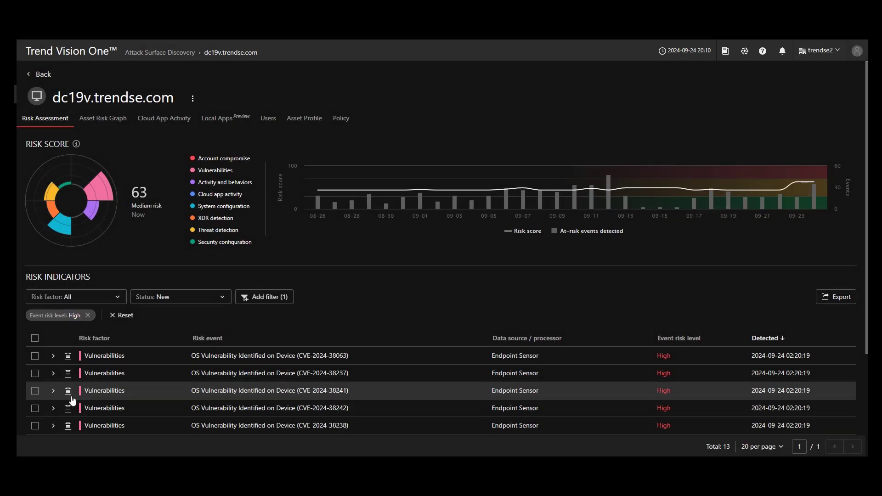
{"action": "left_click", "coordinate": [54, 374]}
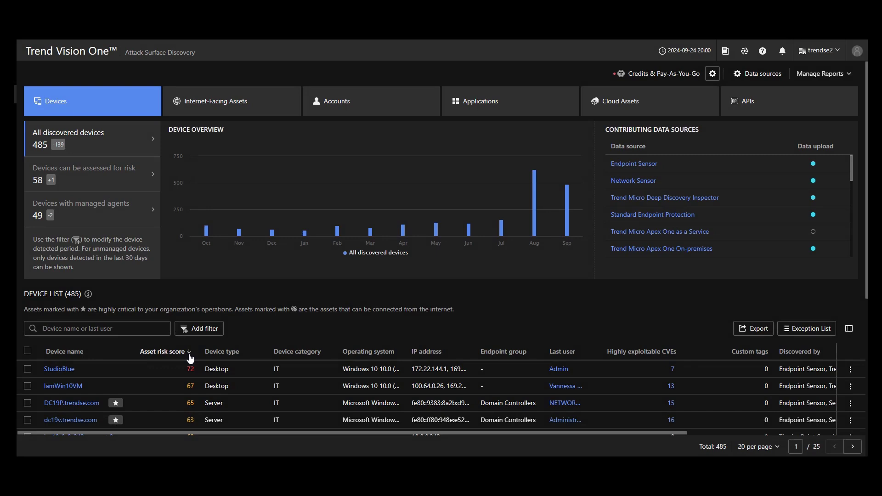
- Scroll down the Identity Posture overview past the exposure risk events to the Exposure Summary
{"action": "scroll", "coordinate": [189, 354], "scroll_direction": "down", "scroll_amount": 2}
{"action": "scroll", "coordinate": [190, 359], "scroll_direction": "down", "scroll_amount": 4}
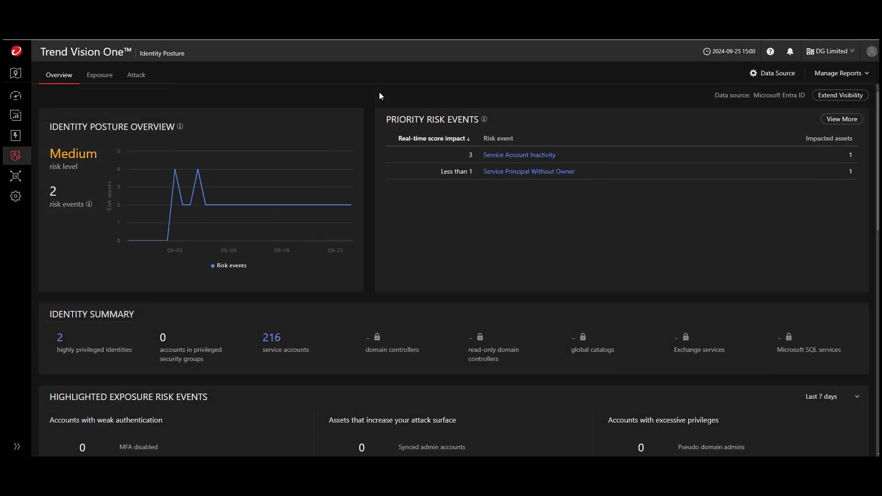
{"action": "scroll", "coordinate": [373, 93], "scroll_direction": "down", "scroll_amount": 3}
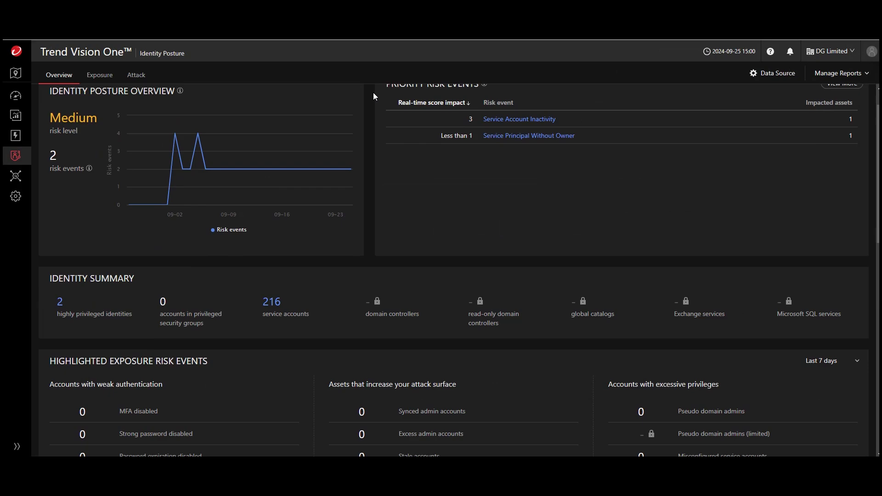
{"action": "scroll", "coordinate": [373, 92], "scroll_direction": "down", "scroll_amount": 3}
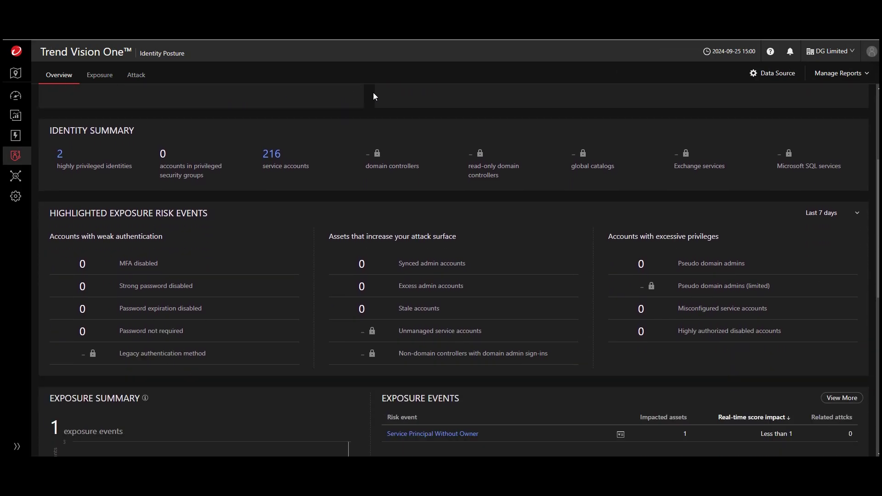
{"action": "scroll", "coordinate": [333, 197], "scroll_direction": "down", "scroll_amount": 3}
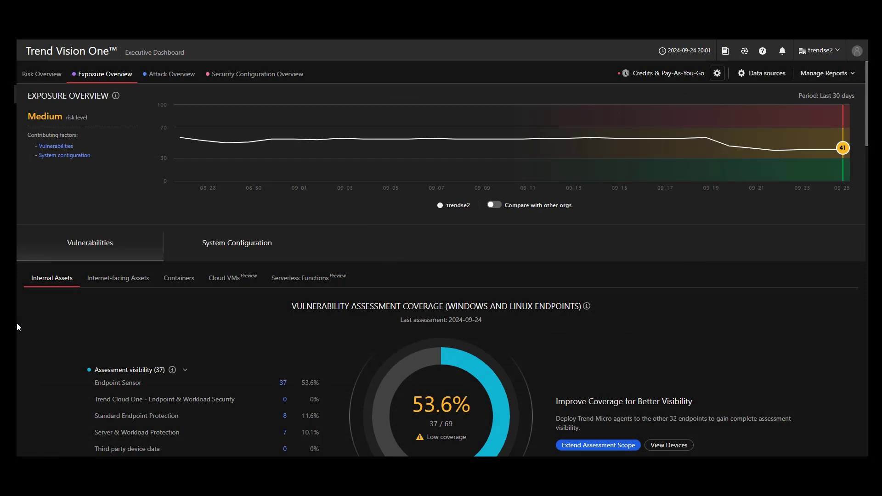
- Scroll the Security Configuration Overview down to Component Version Status and the feature adoption bars
{"action": "scroll", "coordinate": [18, 328], "scroll_direction": "down", "scroll_amount": 7}
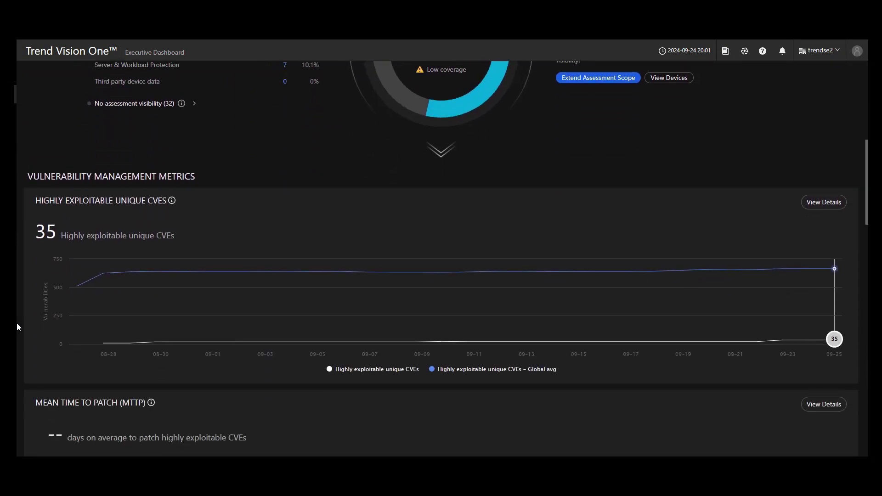
{"action": "scroll", "coordinate": [17, 327], "scroll_direction": "down", "scroll_amount": 4}
{"action": "scroll", "coordinate": [18, 327], "scroll_direction": "down", "scroll_amount": 7}
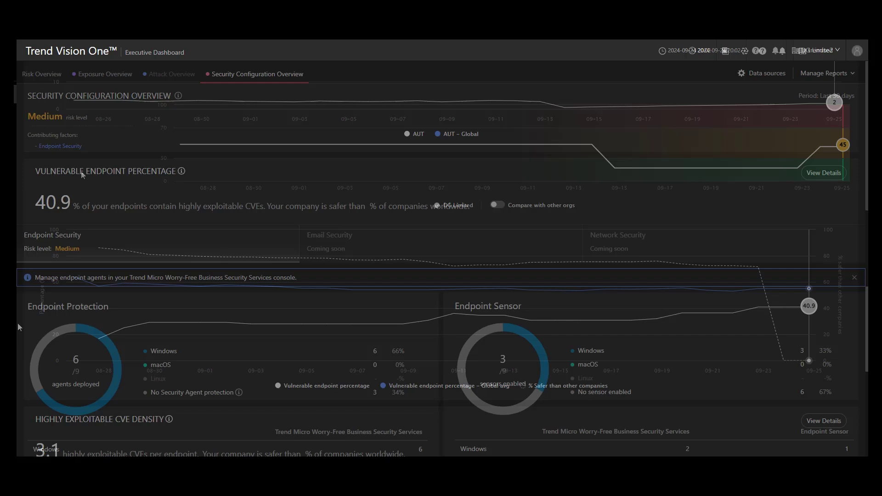
{"action": "scroll", "coordinate": [122, 183], "scroll_direction": "down", "scroll_amount": 6}
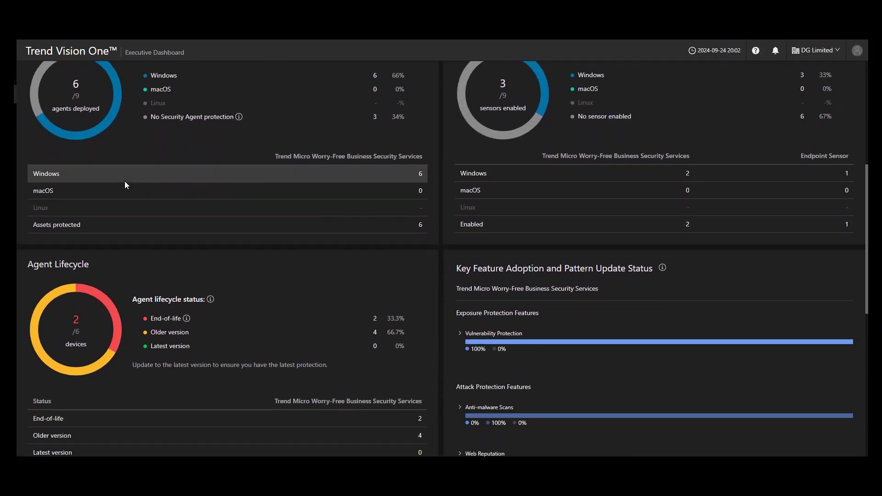
{"action": "scroll", "coordinate": [125, 185], "scroll_direction": "down", "scroll_amount": 3}
{"action": "scroll", "coordinate": [364, 178], "scroll_direction": "down", "scroll_amount": 5}
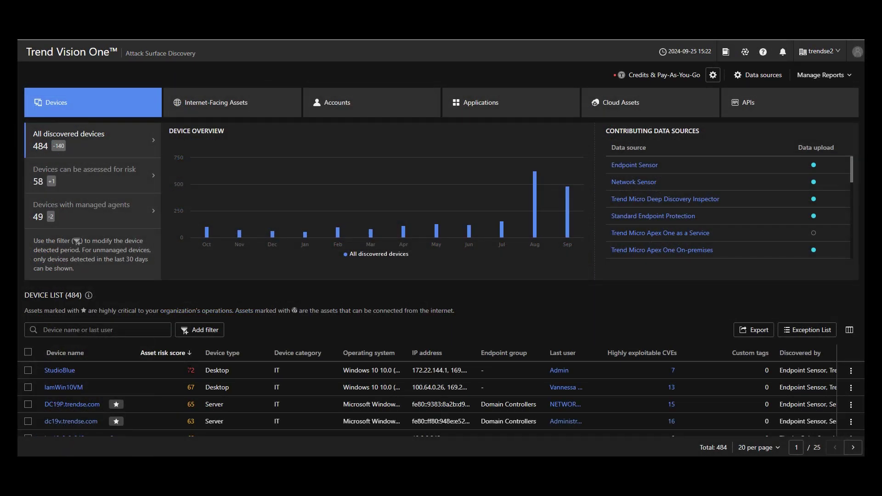
- Scroll through the list of 58 domain accounts ranked by risk score
{"action": "scroll", "coordinate": [190, 370], "scroll_direction": "down", "scroll_amount": 2}
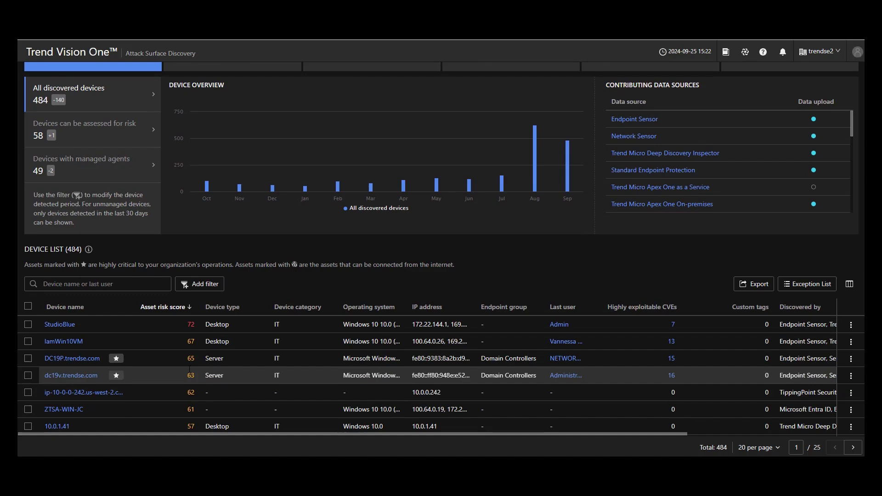
{"action": "scroll", "coordinate": [189, 369], "scroll_direction": "down", "scroll_amount": 1}
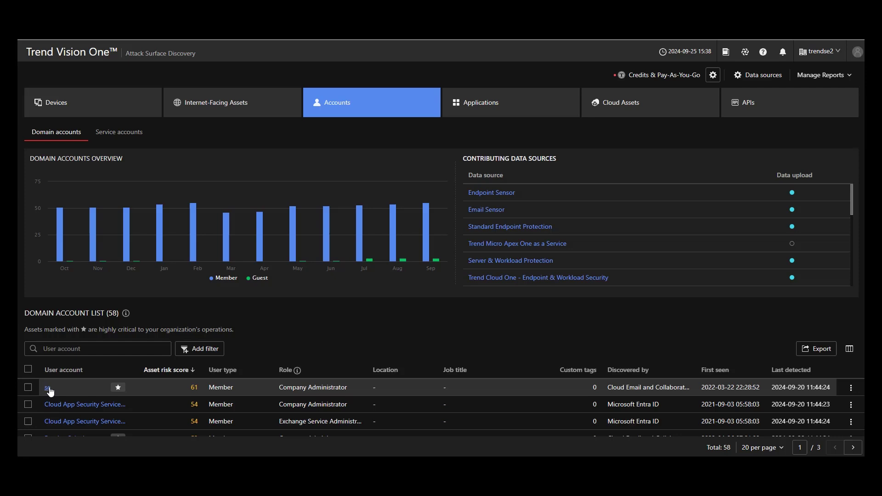
- Open the highest-risk domain account's details and scroll through them
{"action": "left_click", "coordinate": [48, 388]}
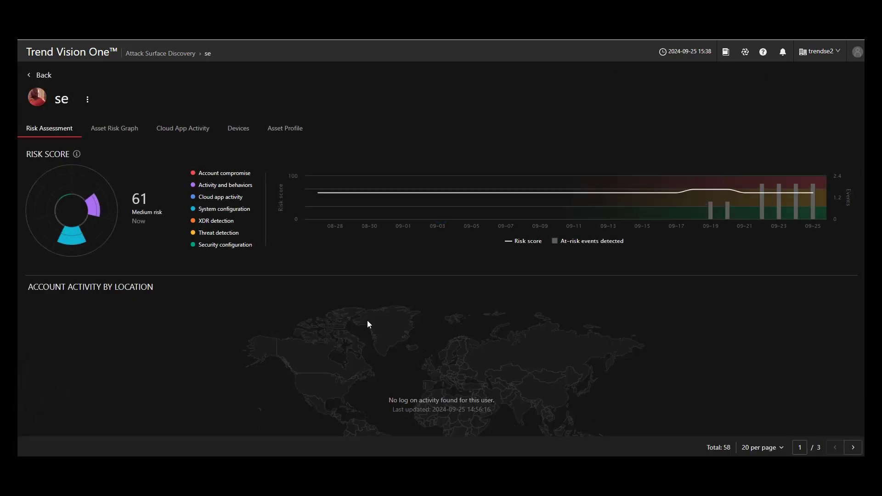
{"action": "scroll", "coordinate": [368, 325], "scroll_direction": "down", "scroll_amount": 5}
{"action": "scroll", "coordinate": [368, 325], "scroll_direction": "down", "scroll_amount": 1}
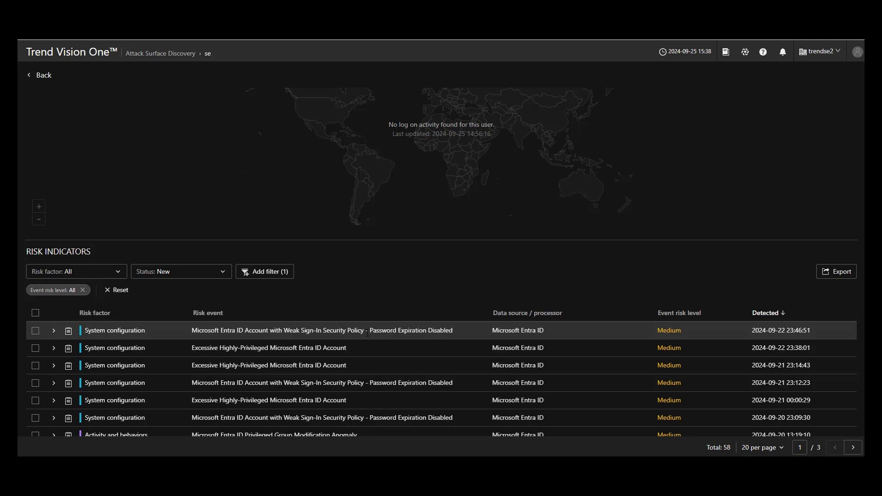
- Expand the account's first risk indicator and review its remediation
{"action": "left_click", "coordinate": [53, 331]}
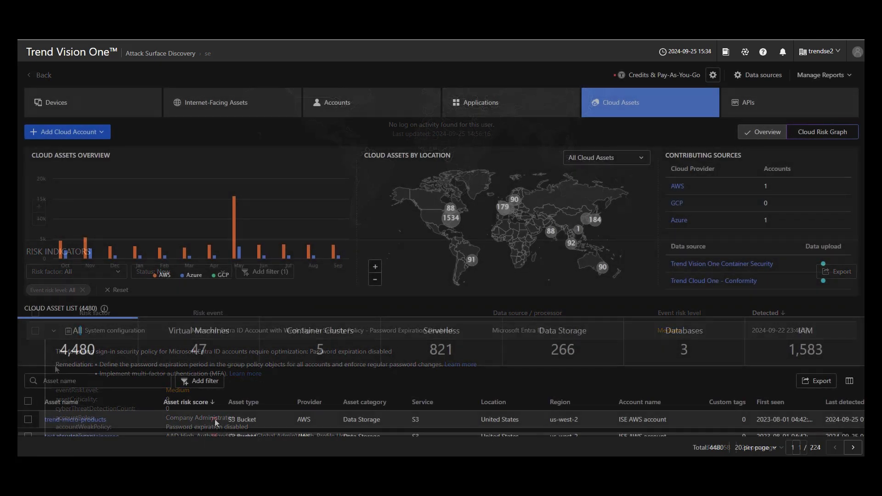
{"action": "scroll", "coordinate": [216, 423], "scroll_direction": "down", "scroll_amount": 2}
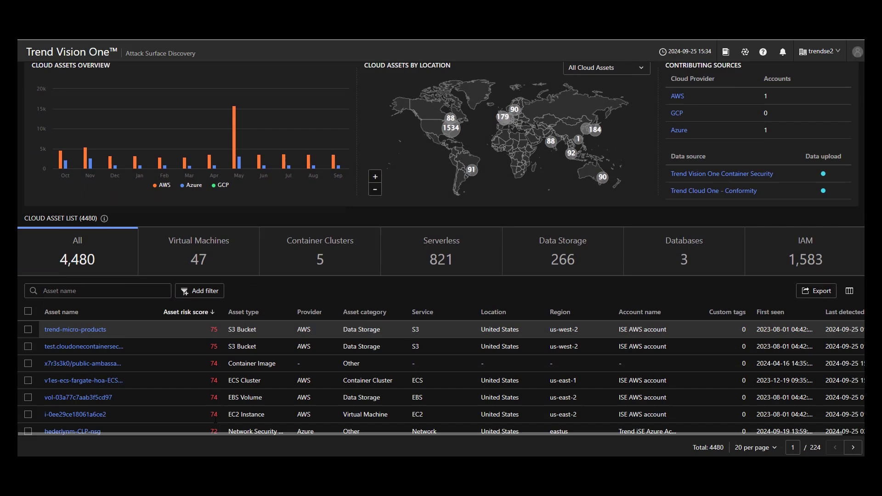
{"action": "scroll", "coordinate": [215, 420], "scroll_direction": "down", "scroll_amount": 1}
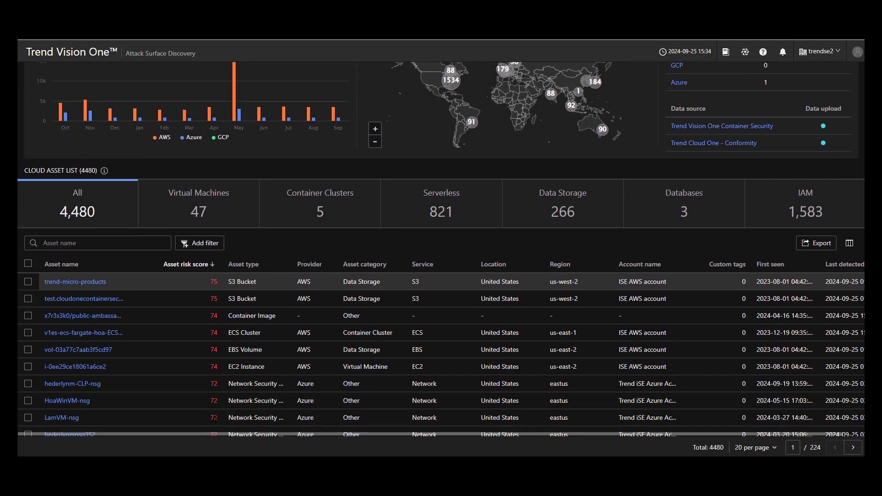
{"action": "scroll", "coordinate": [442, 276], "scroll_direction": "down", "scroll_amount": 1}
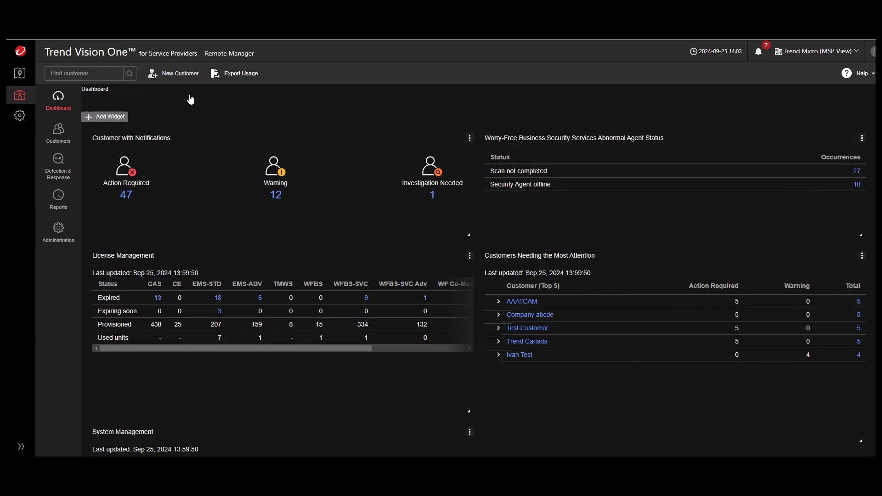
- Open Remote Manager Administration to see ConnectWise, Kaseya VSA, Autotask and Datto RMM integration status
{"action": "left_click", "coordinate": [55, 134]}
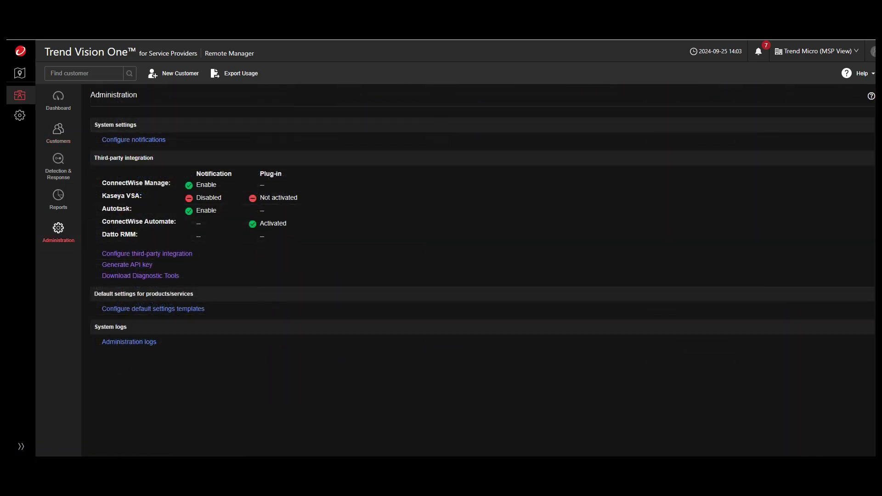
- Open the third-party integration settings and scroll through them
{"action": "left_click", "coordinate": [130, 254]}
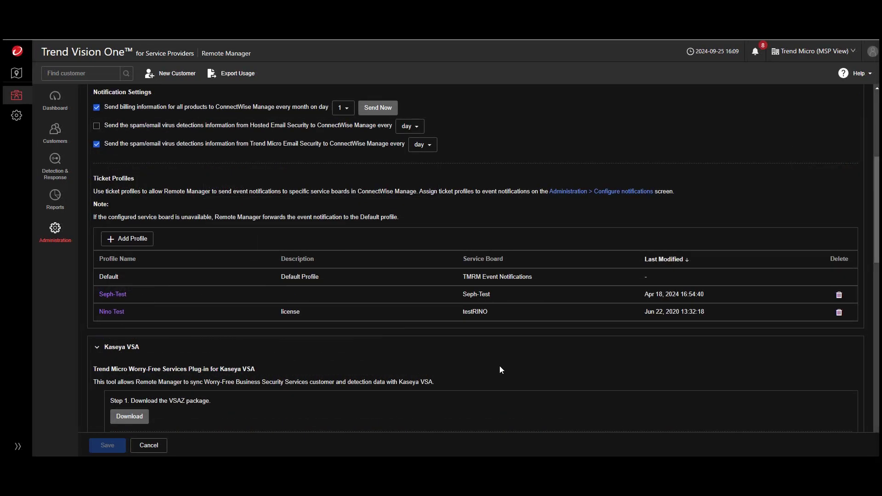
{"action": "scroll", "coordinate": [500, 366], "scroll_direction": "down", "scroll_amount": 2}
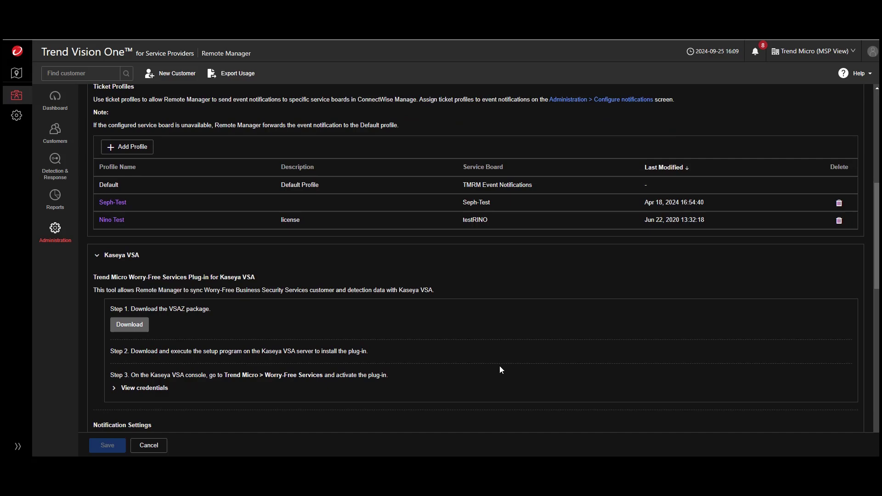
{"action": "scroll", "coordinate": [500, 369], "scroll_direction": "down", "scroll_amount": 2}
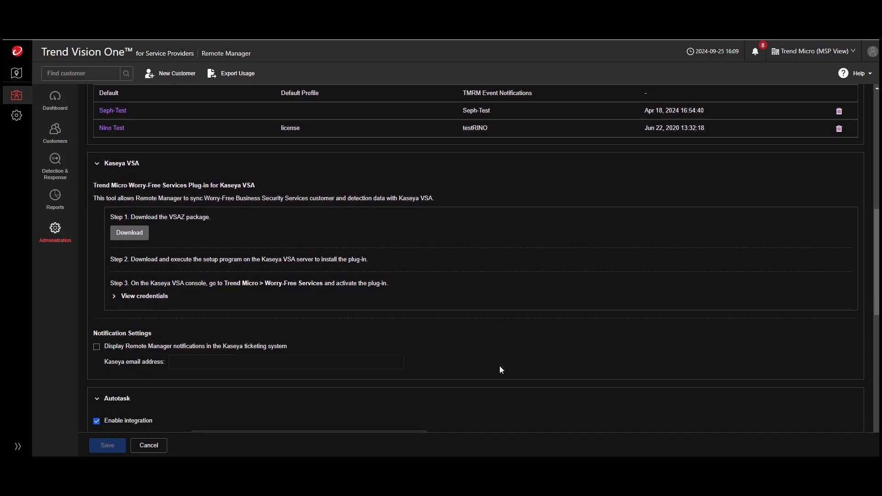
{"action": "scroll", "coordinate": [501, 370], "scroll_direction": "down", "scroll_amount": 3}
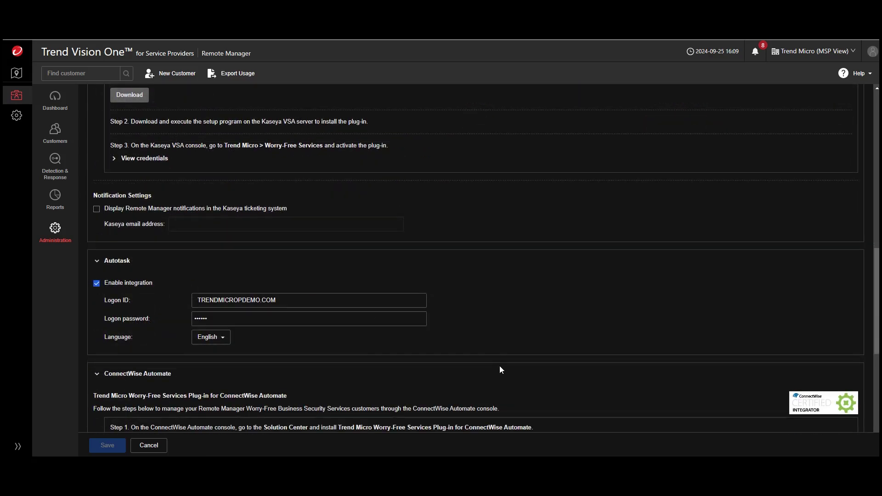
{"action": "scroll", "coordinate": [500, 366], "scroll_direction": "down", "scroll_amount": 4}
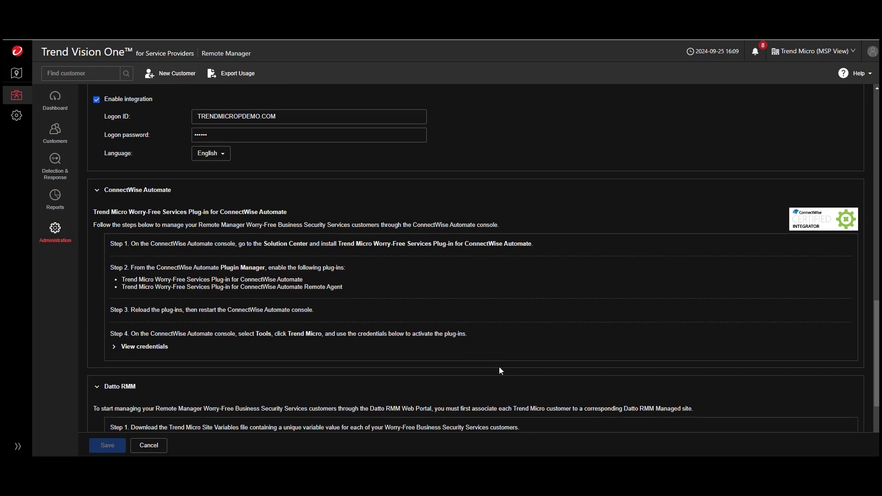
{"action": "scroll", "coordinate": [500, 368], "scroll_direction": "down", "scroll_amount": 4}
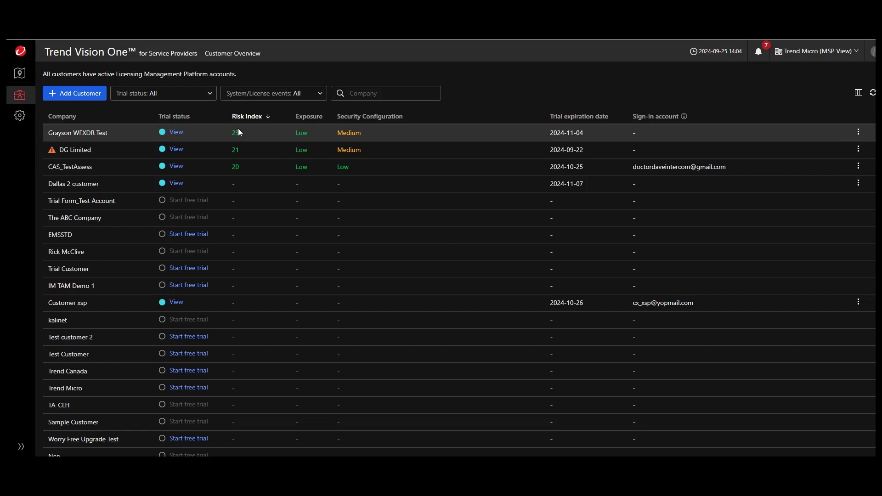
- Open DG Limited's risk overview (Risk Index 21) and show its Devices risk summary
{"action": "left_click", "coordinate": [176, 150]}
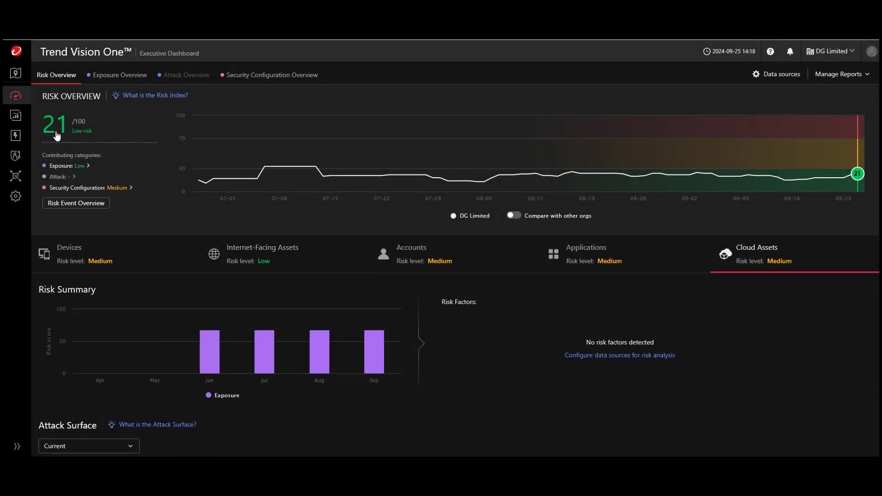
{"action": "left_click", "coordinate": [126, 259]}
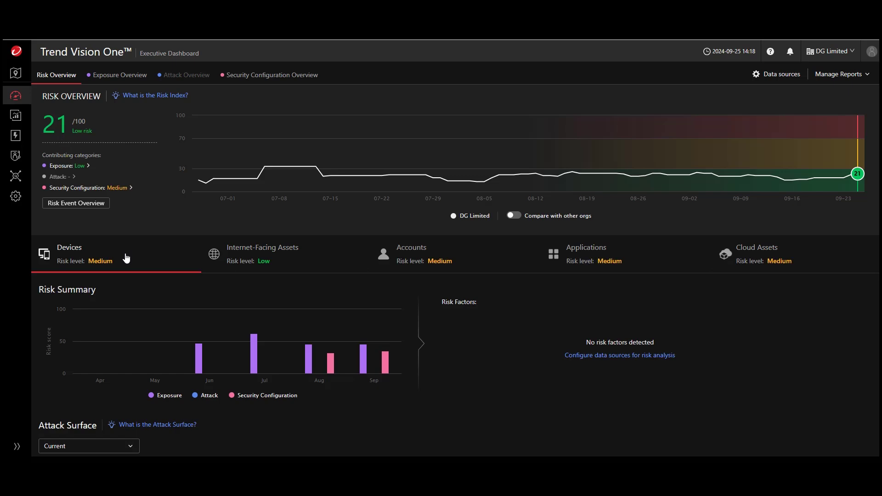
{"action": "scroll", "coordinate": [122, 258], "scroll_direction": "down", "scroll_amount": 2}
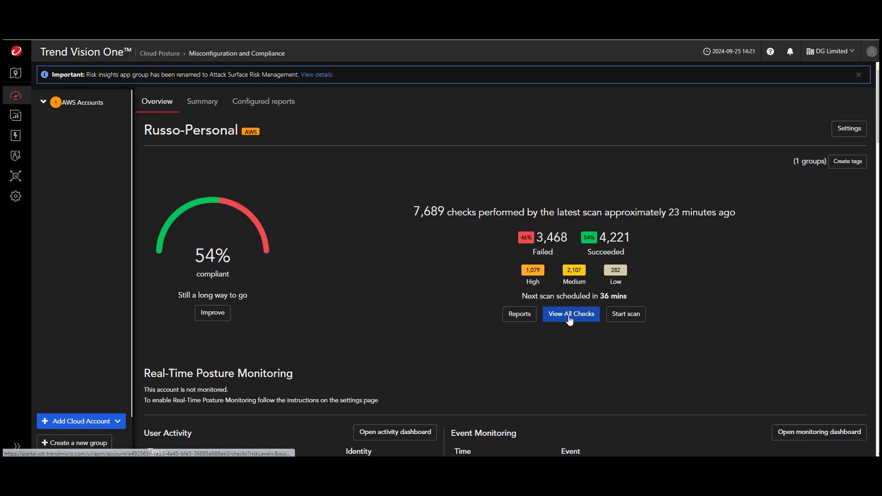
- List every check from the latest Misconfiguration and Compliance scan and scroll through them
{"action": "left_click", "coordinate": [570, 318]}
{"action": "scroll", "coordinate": [570, 320], "scroll_direction": "down", "scroll_amount": 3}
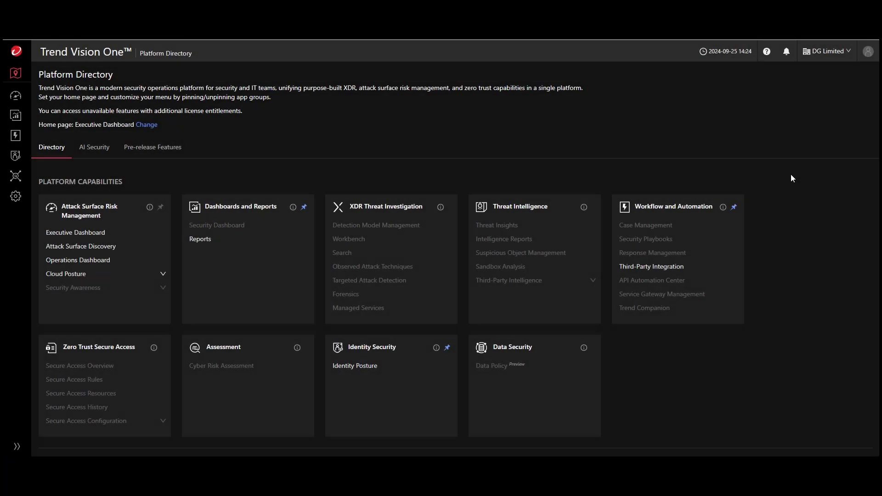
{"action": "scroll", "coordinate": [791, 175], "scroll_direction": "down", "scroll_amount": 2}
{"action": "scroll", "coordinate": [792, 178], "scroll_direction": "down", "scroll_amount": 5}
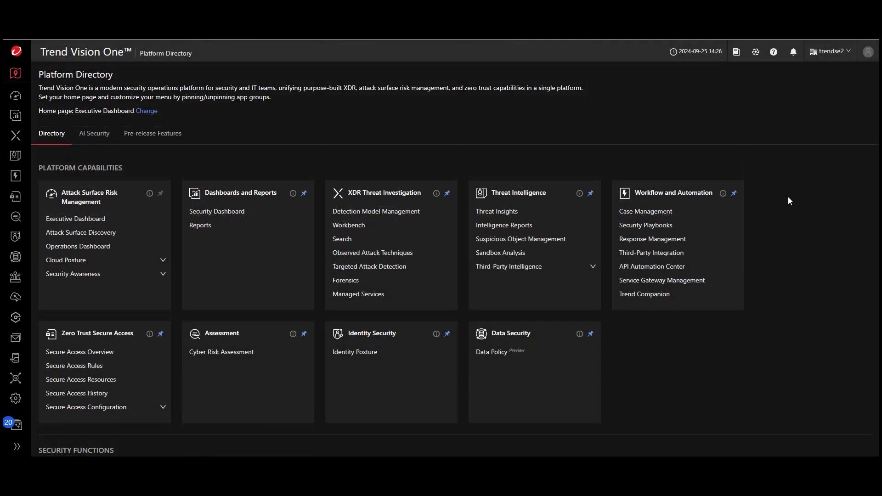
{"action": "scroll", "coordinate": [789, 201], "scroll_direction": "down", "scroll_amount": 1}
{"action": "scroll", "coordinate": [788, 197], "scroll_direction": "down", "scroll_amount": 4}
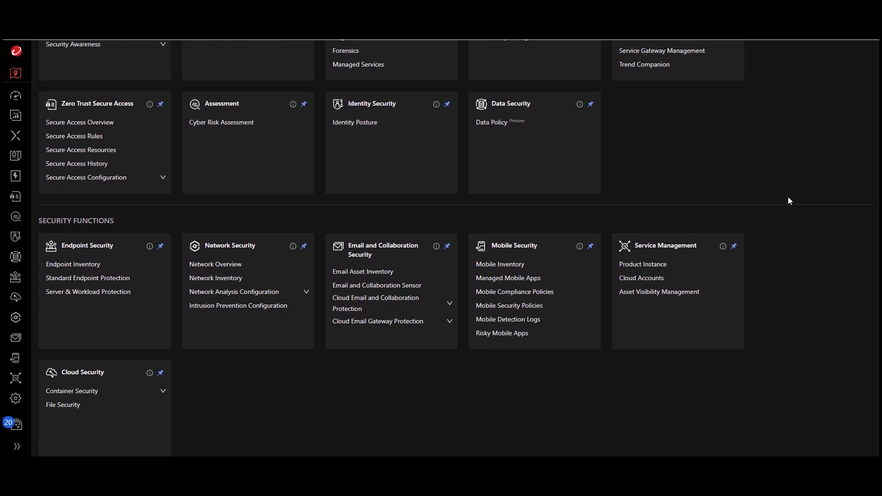
{"action": "scroll", "coordinate": [788, 197], "scroll_direction": "down", "scroll_amount": 5}
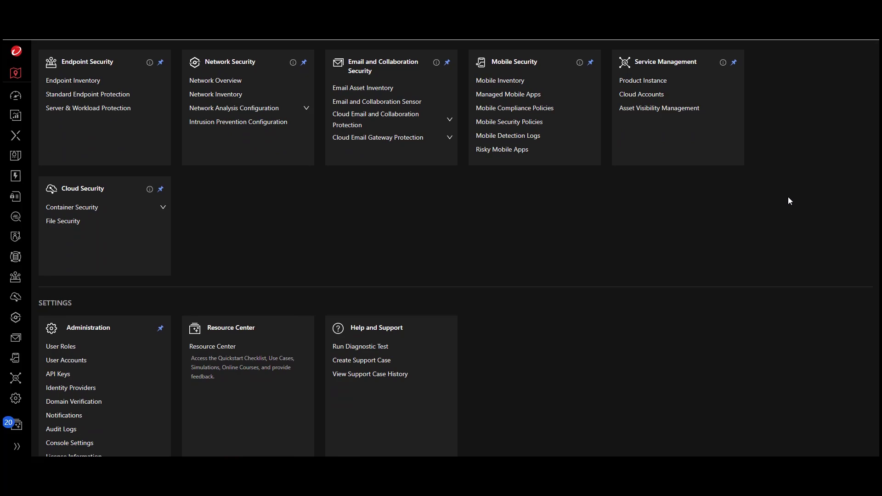